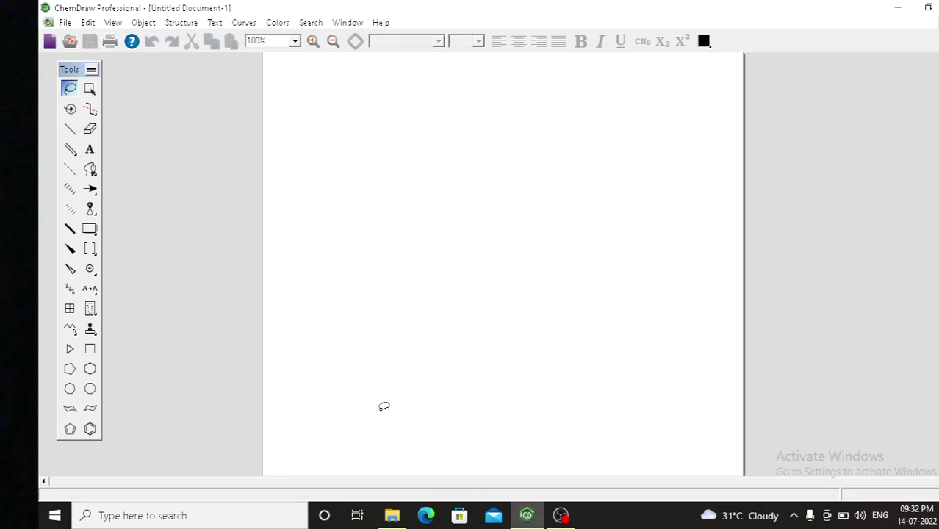
- Draw two separate cyclohexane rings and a cyclohexane chair ring above them on the blank page
click(89, 368)
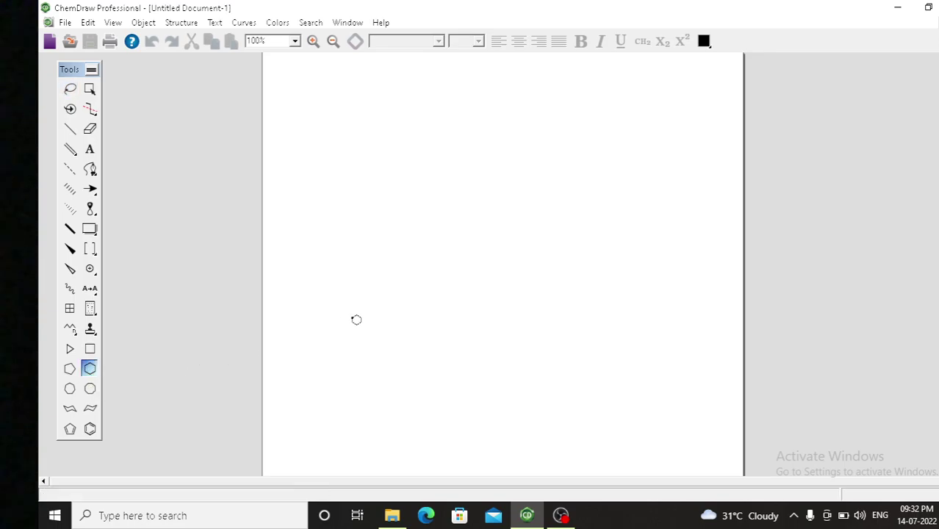
click(356, 319)
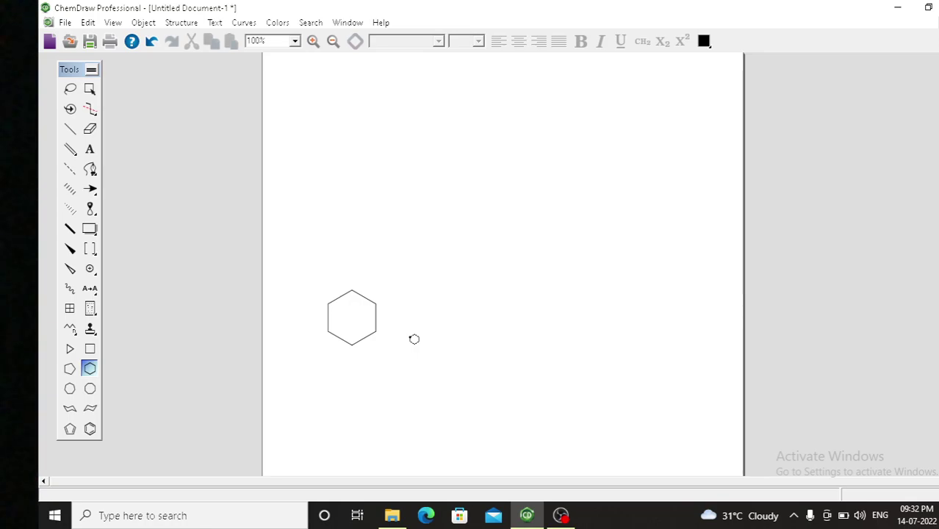
mouse_move(410, 338)
mouse_down()
mouse_move(330, 321)
mouse_move(394, 342)
mouse_up()
click(89, 409)
click(444, 269)
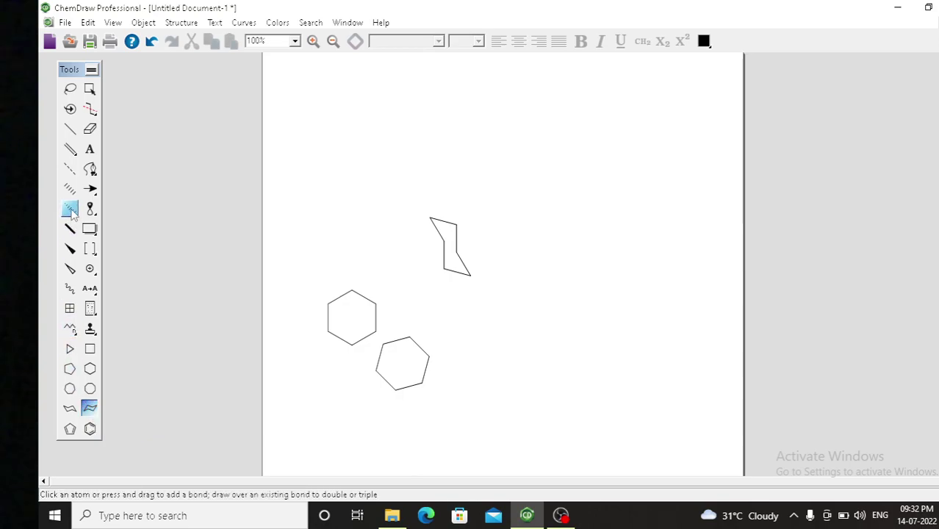
- Add a short single bond to the top vertex of the upper hexagon and place the text label "oh" above it
click(70, 130)
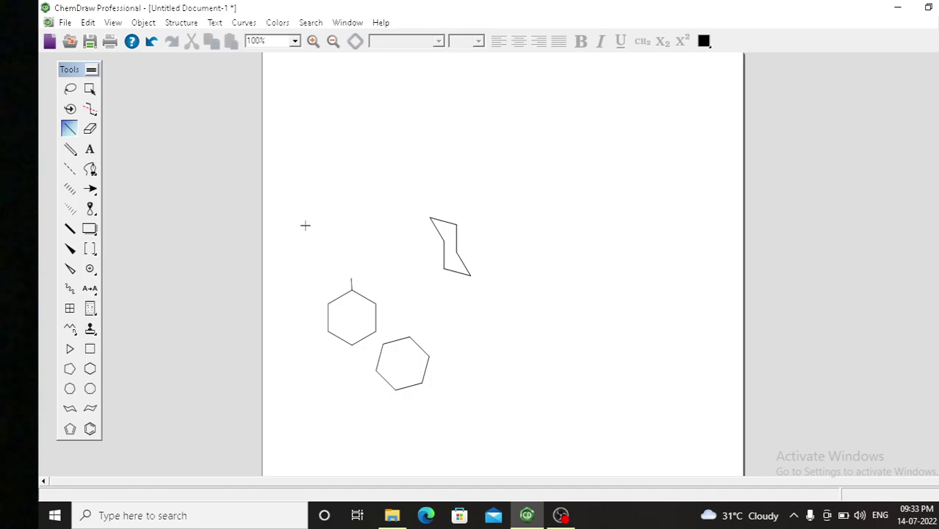
click(88, 149)
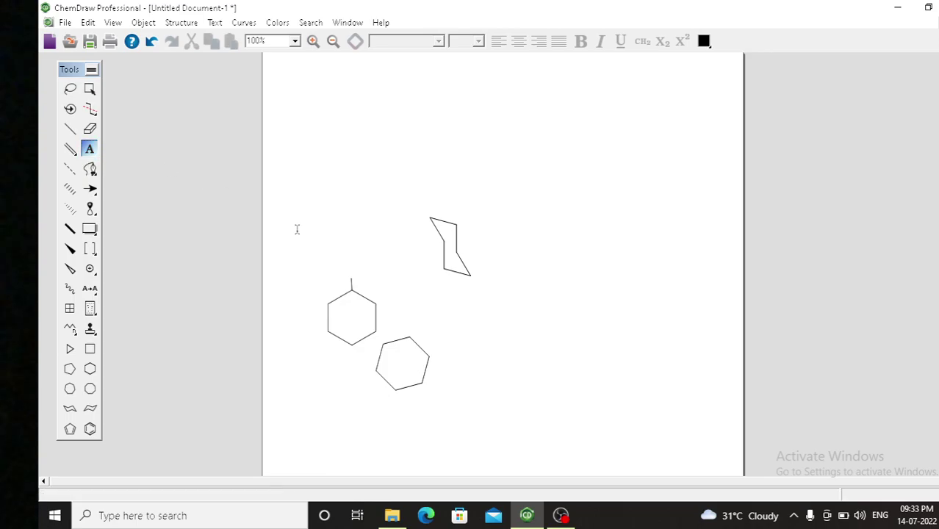
click(353, 266)
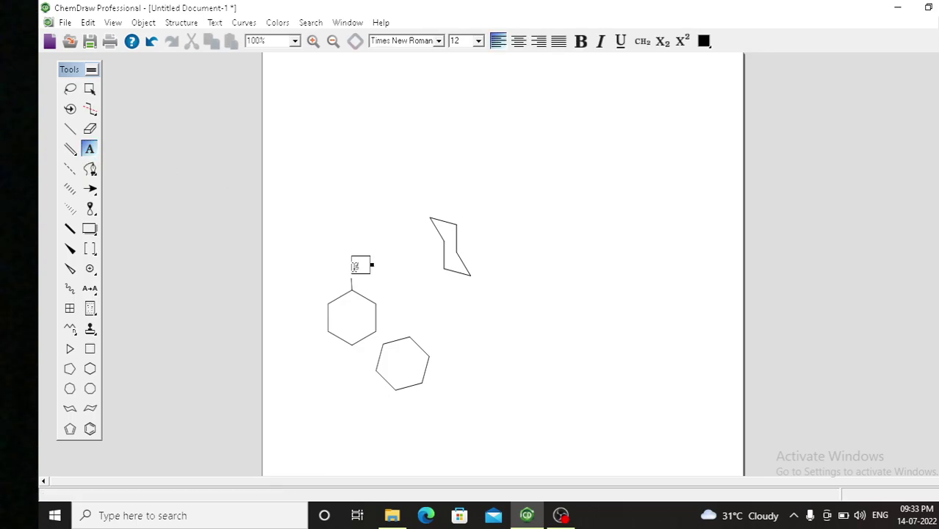
text(ch)
key(BackSpace)
key(BackSpace)
text(oh)
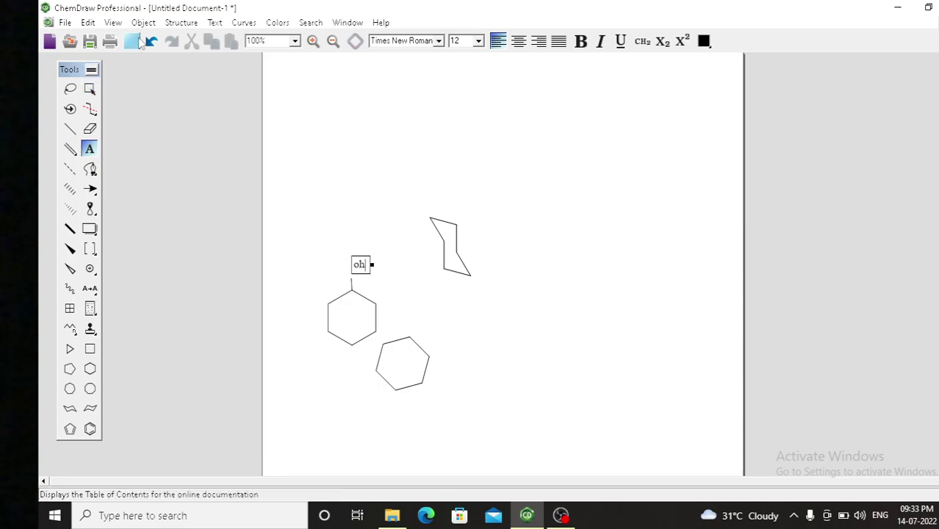
- Insert the structure of phenol from its name, with the name pasted below the structure
click(178, 24)
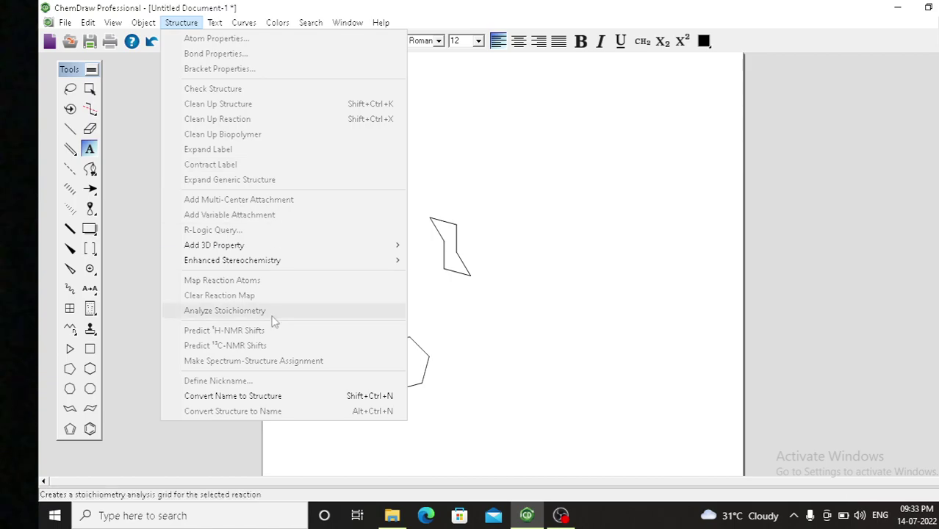
click(286, 397)
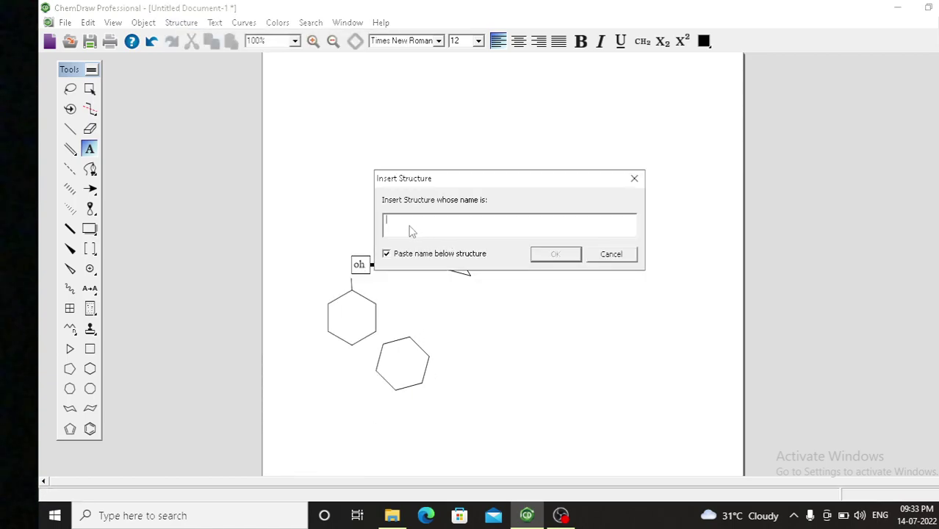
text(phenol)
click(555, 254)
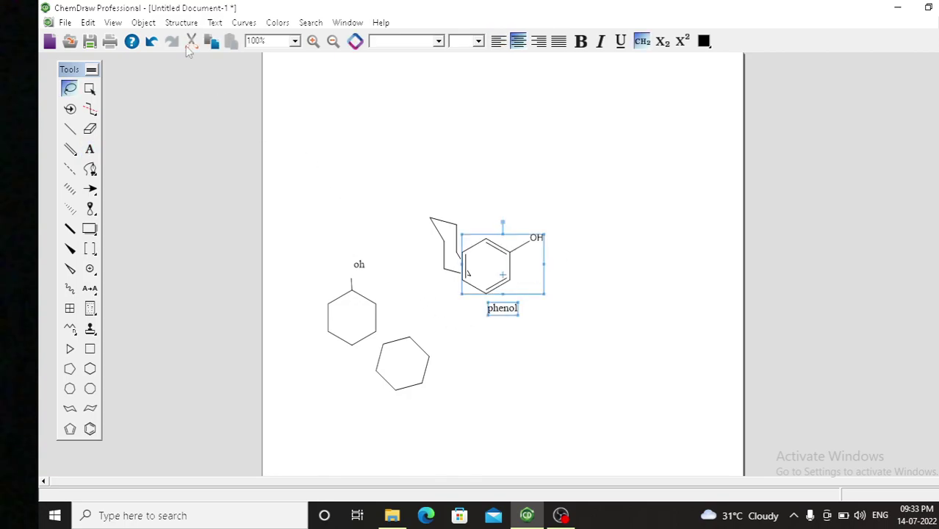
- Predict the 1H-NMR shifts of the selected phenol structure
click(180, 23)
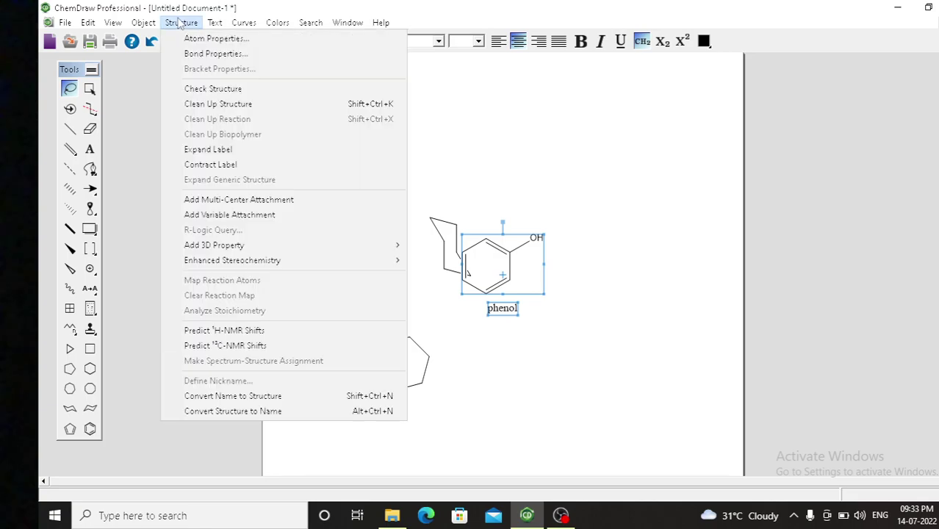
click(267, 331)
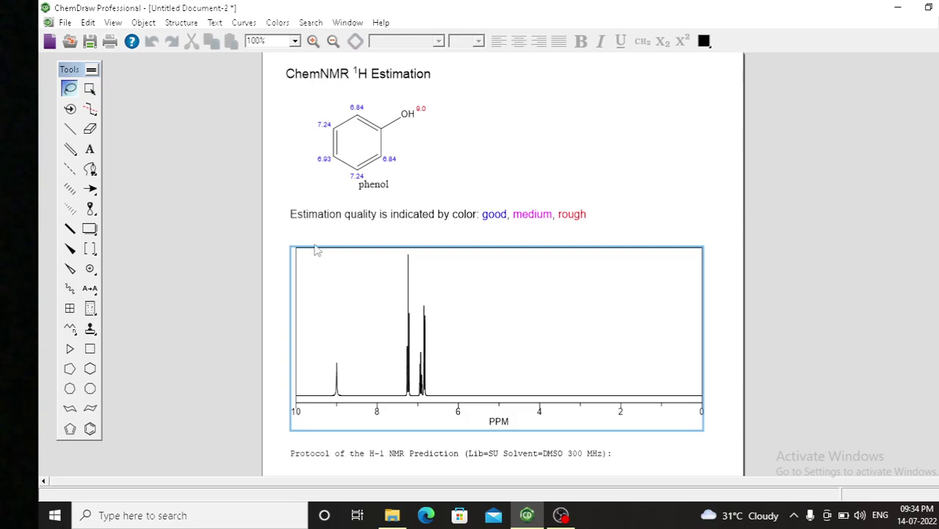
click(274, 141)
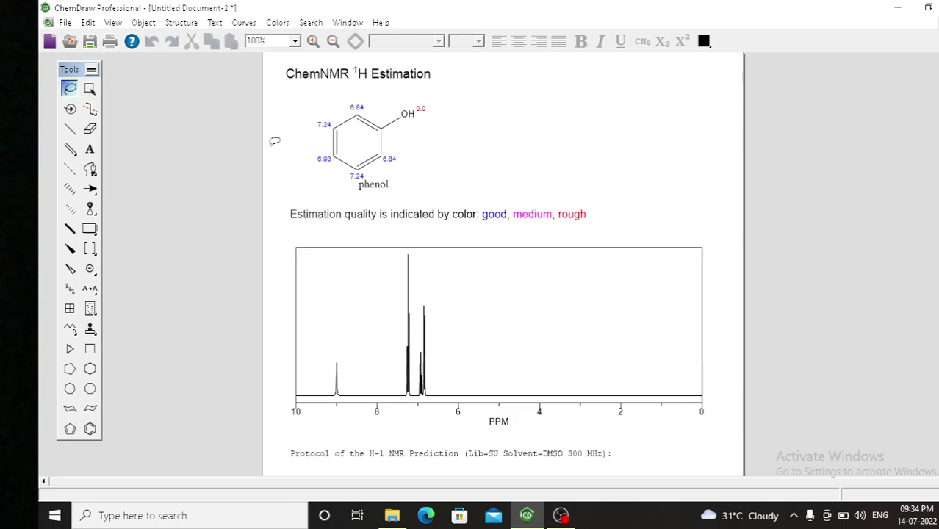
- Insert the structure of toluene from its name into the 1H estimation document, with the name pasted below
click(181, 23)
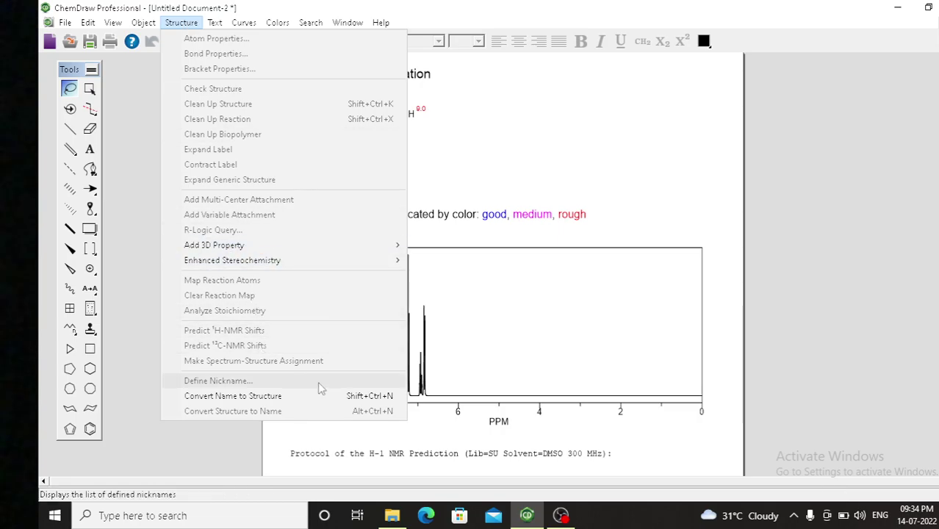
click(297, 395)
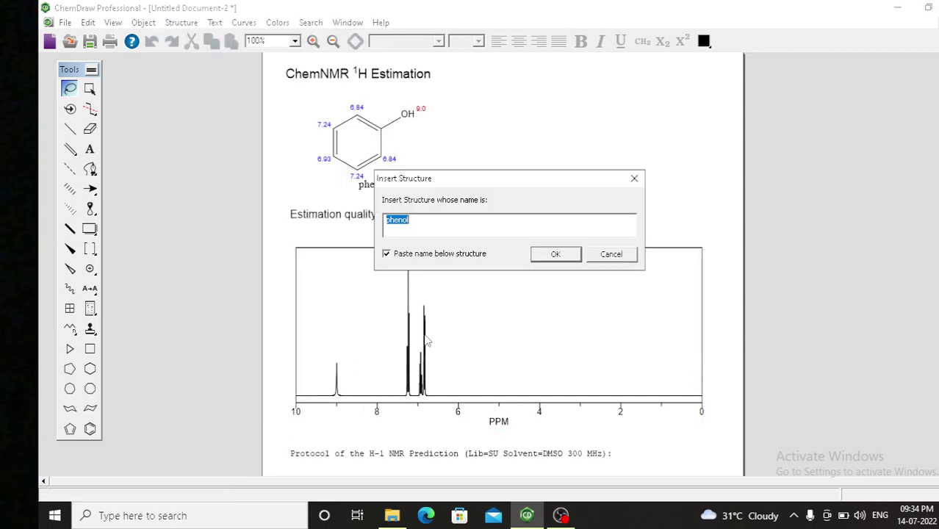
key(BackSpace)
text(toluene)
click(556, 258)
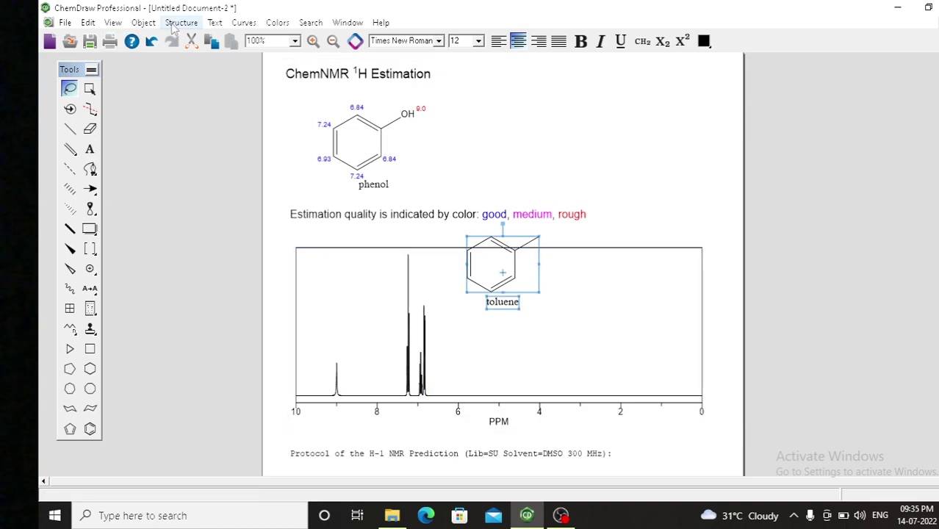
- Predict the 13C-NMR shifts of the selected toluene structure
click(176, 24)
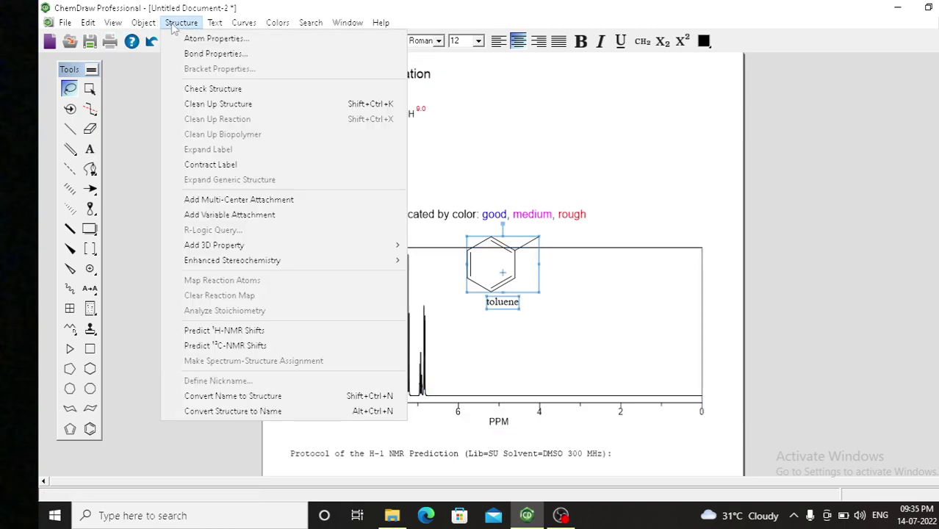
click(234, 346)
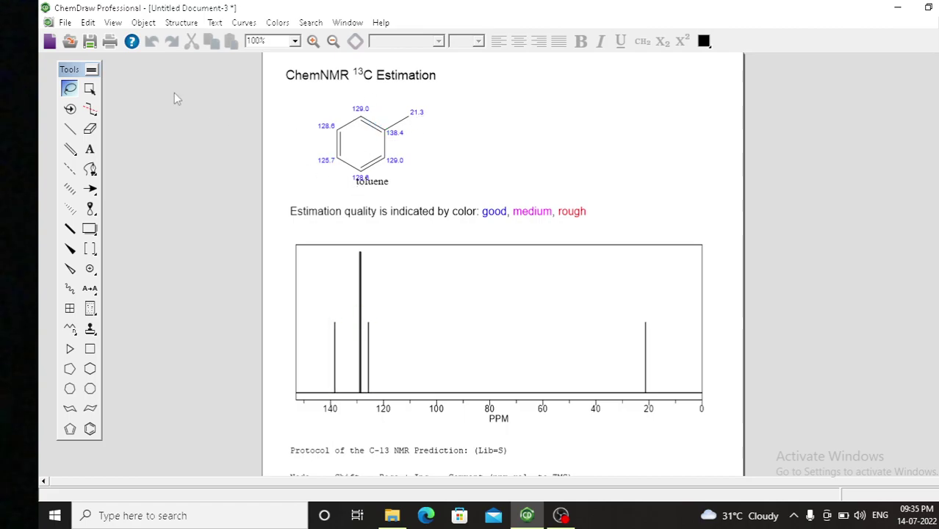
click(181, 23)
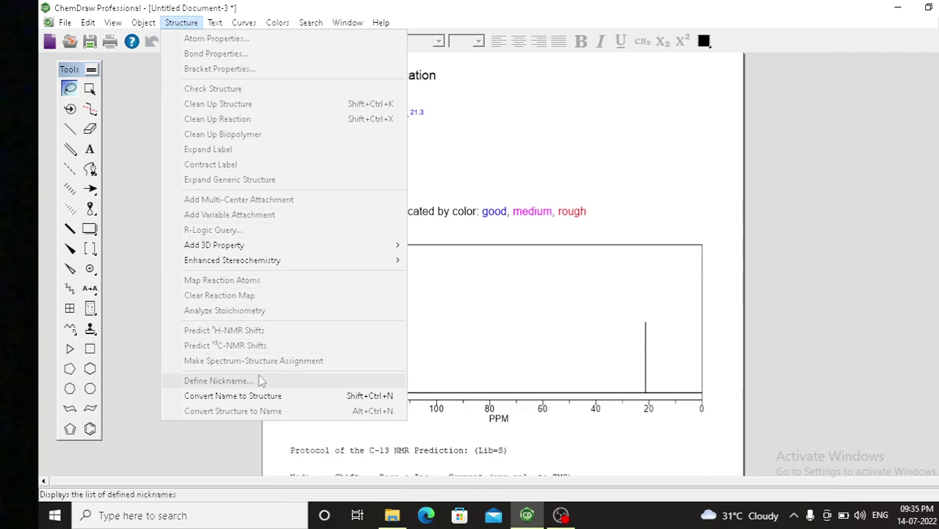
click(428, 325)
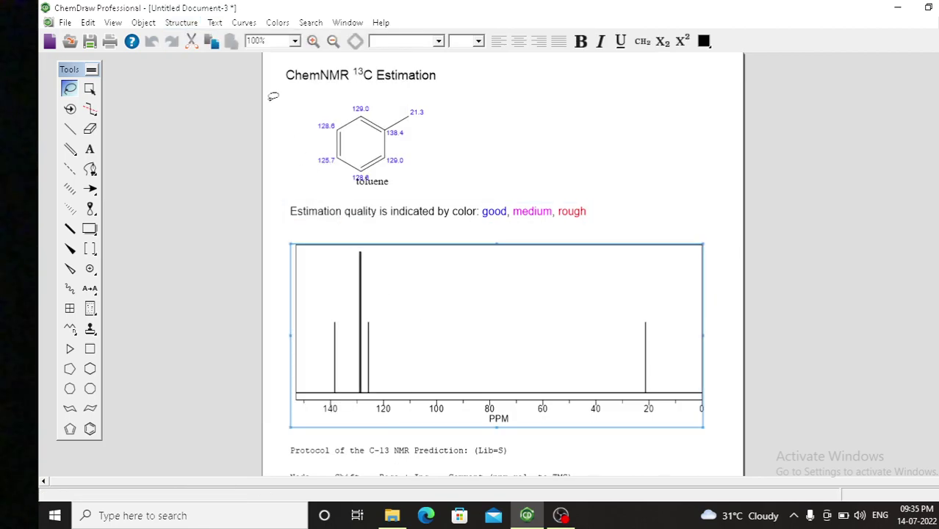
click(66, 23)
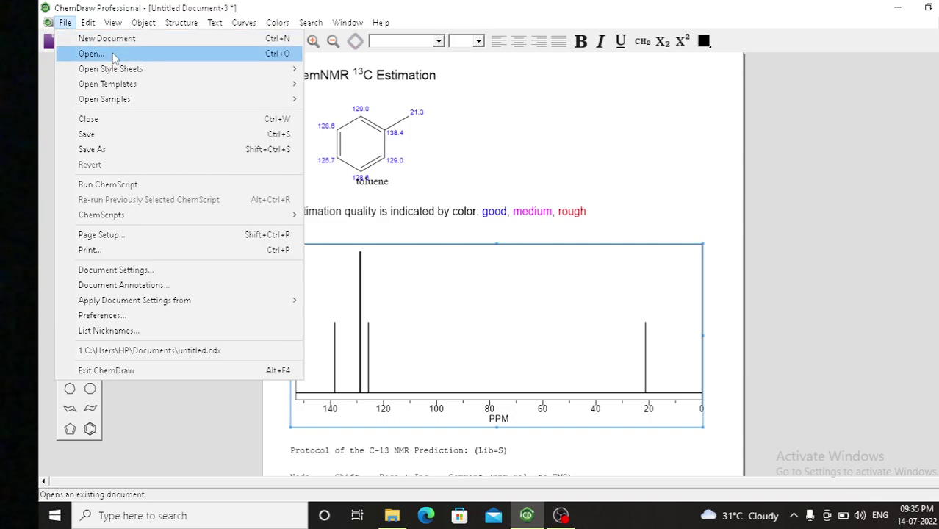
click(116, 136)
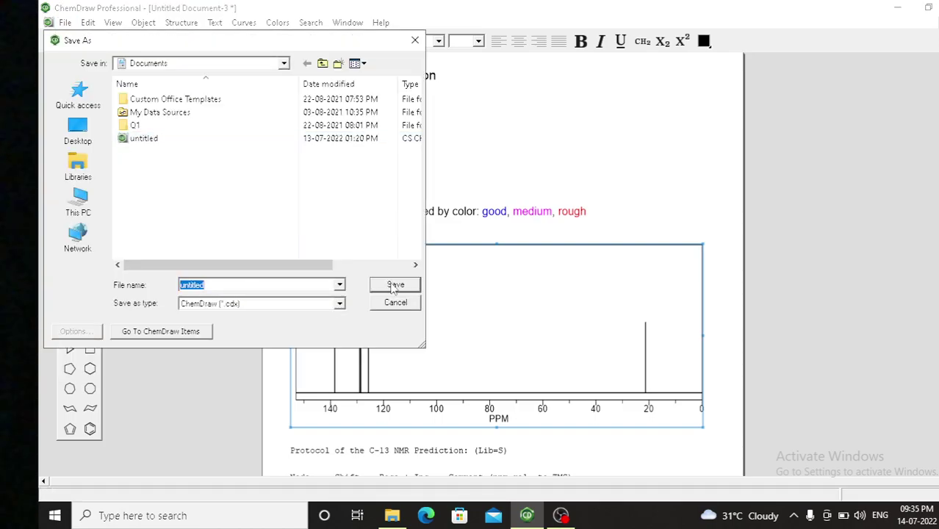
click(415, 43)
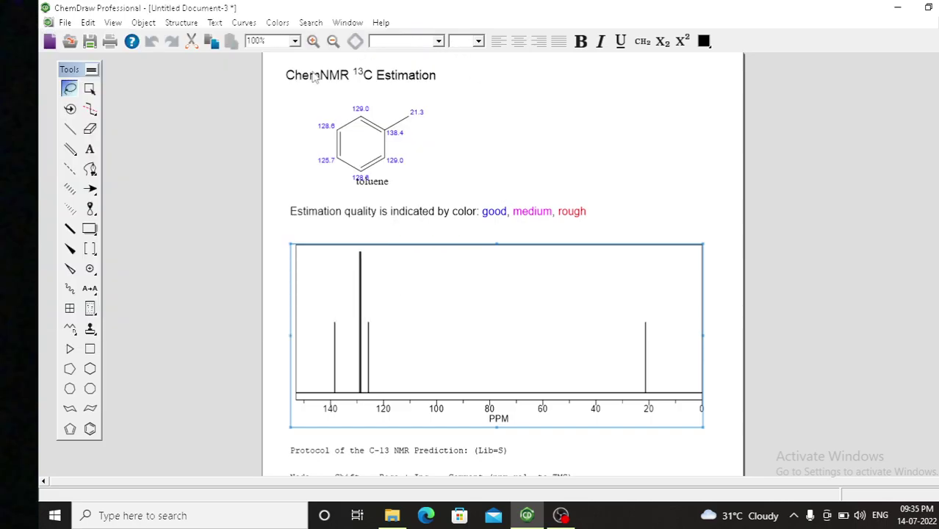
click(89, 24)
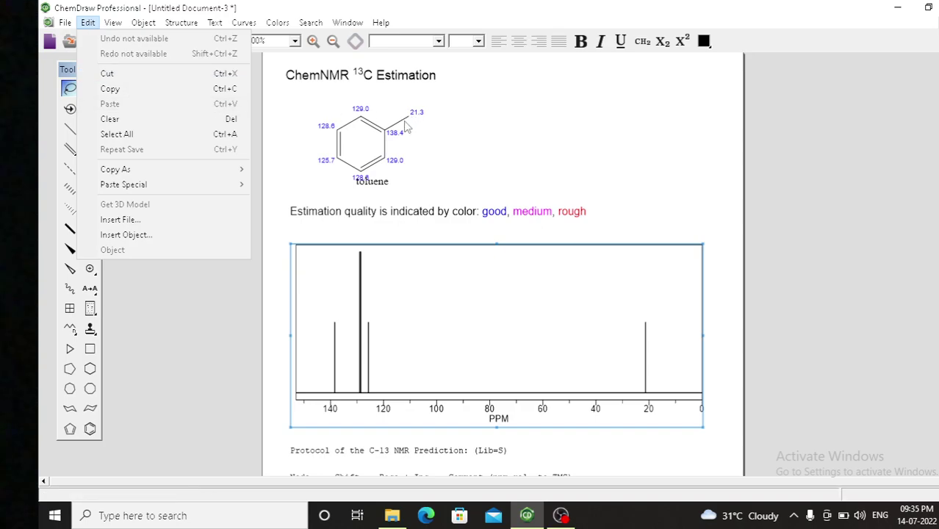
click(89, 23)
click(143, 23)
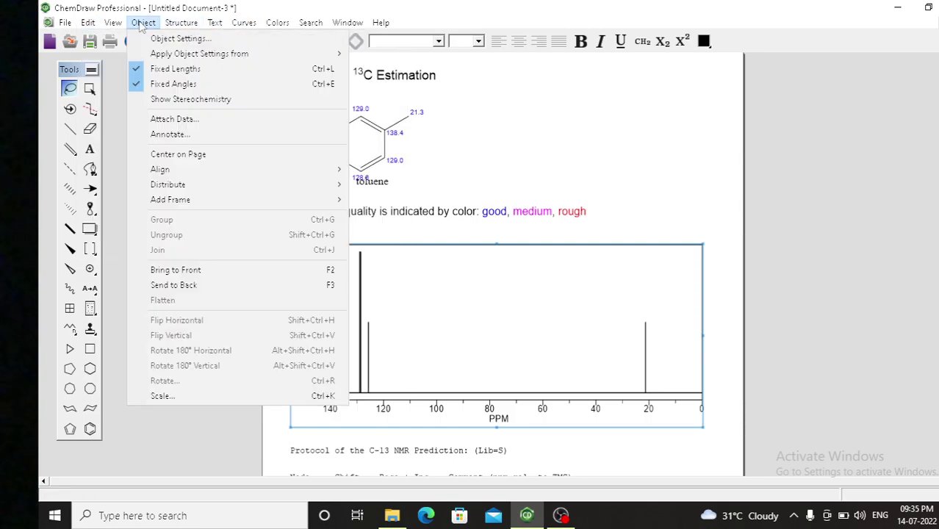
mouse_move(114, 24)
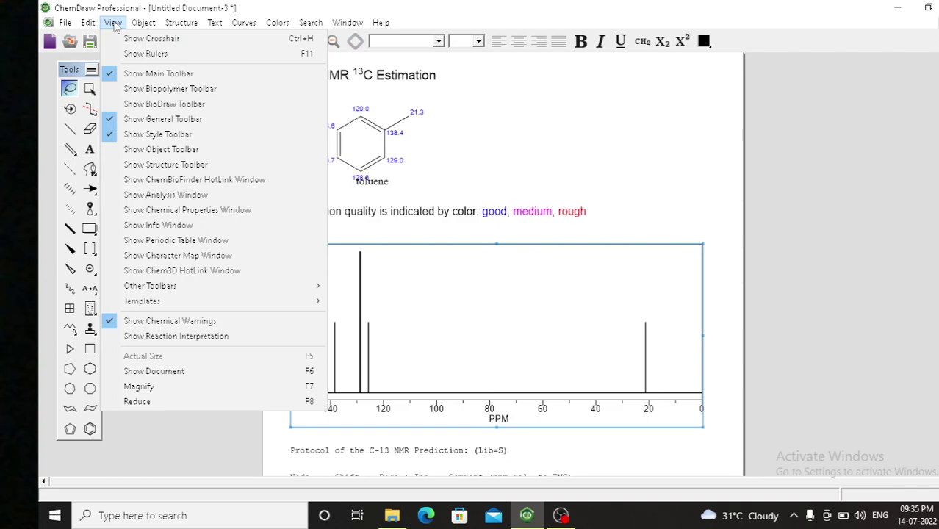
click(151, 24)
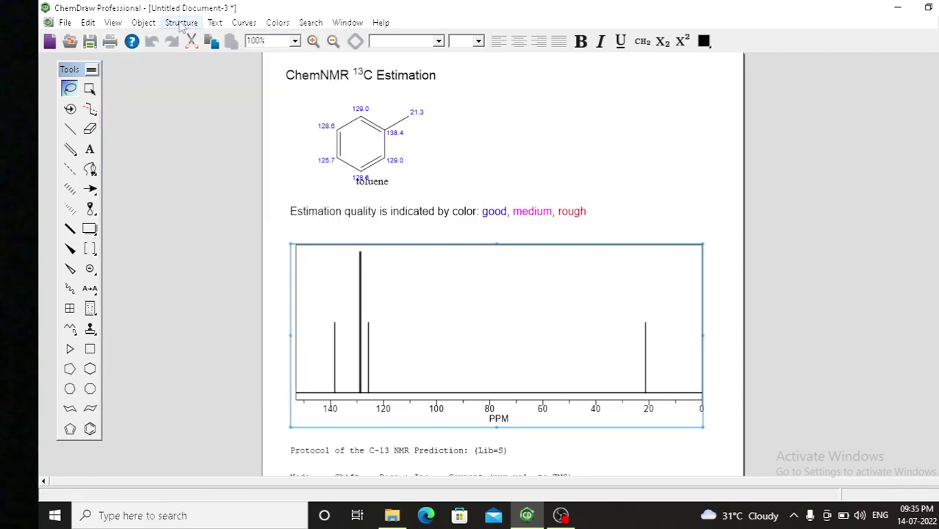
click(180, 24)
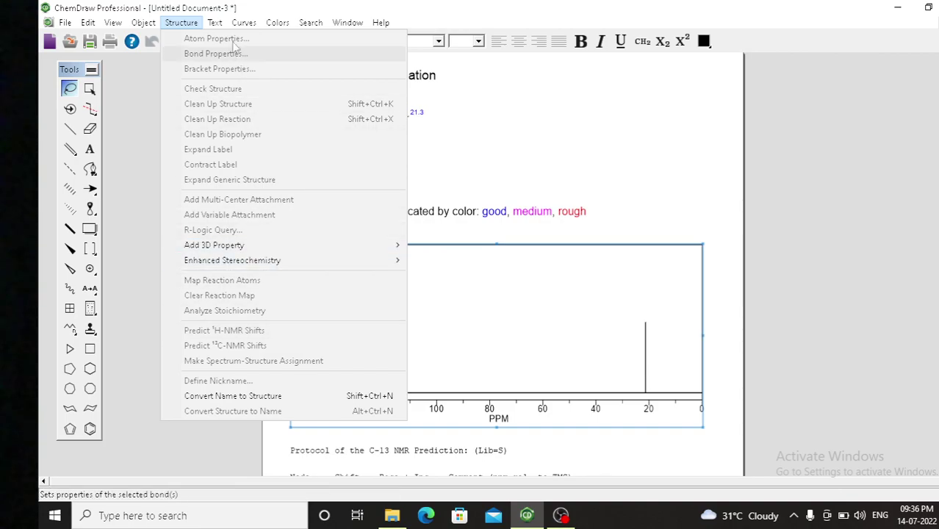
click(216, 24)
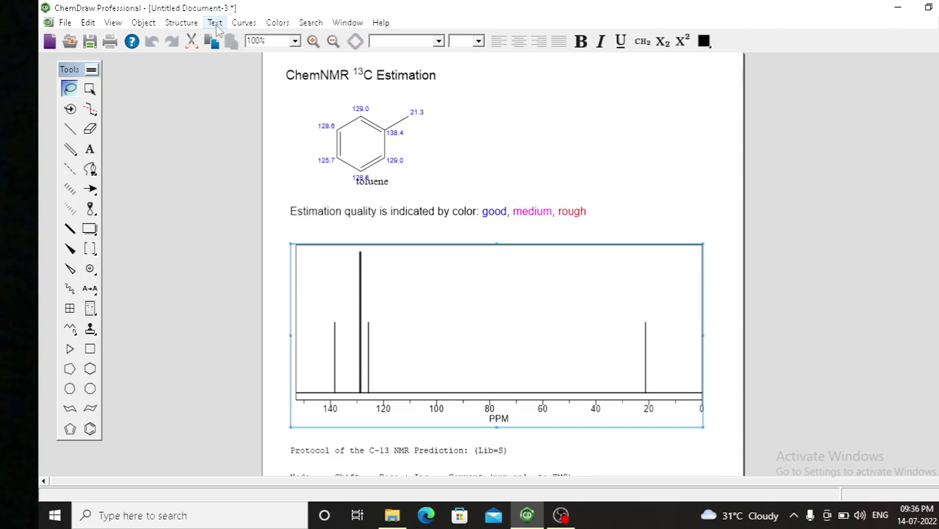
click(247, 25)
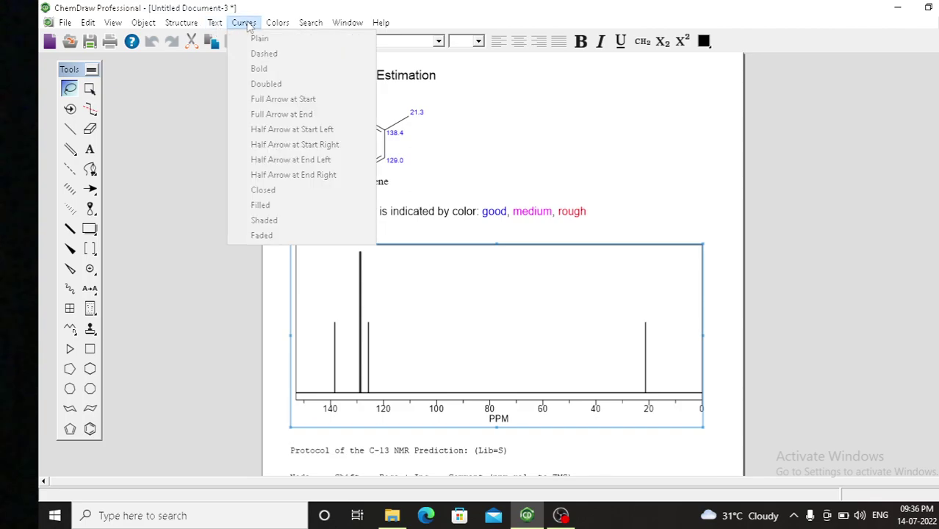
mouse_move(282, 24)
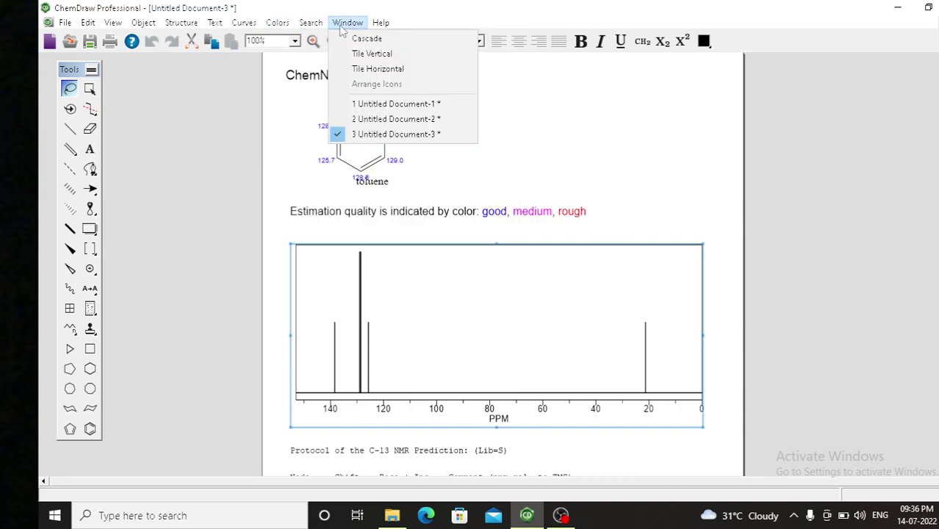
mouse_move(381, 26)
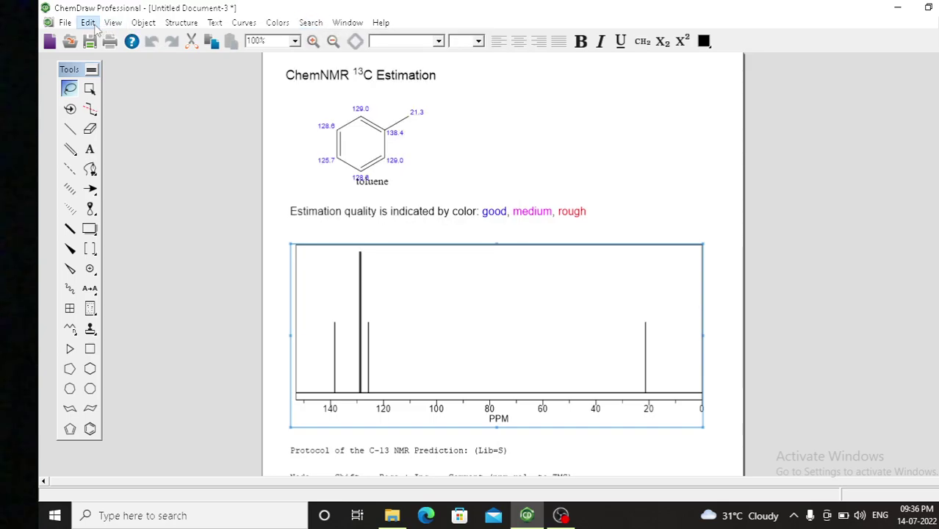
mouse_move(64, 23)
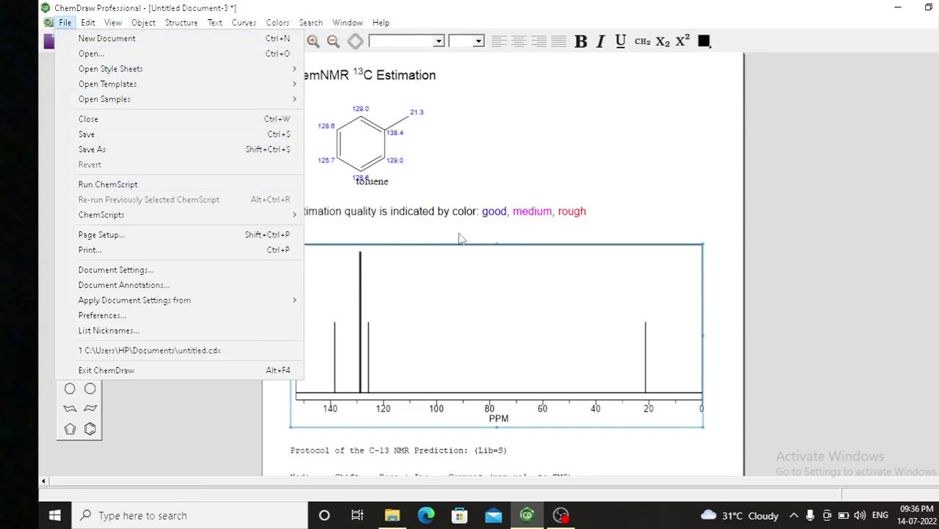
click(500, 254)
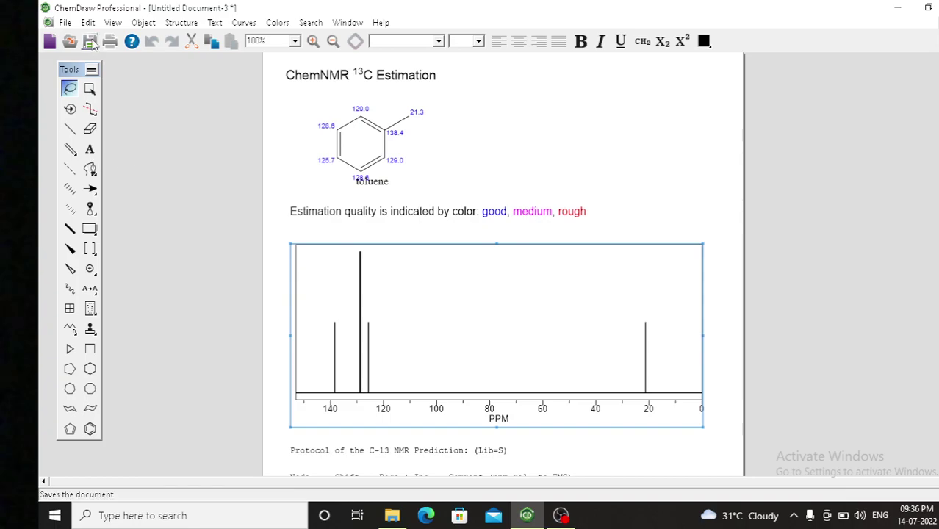
click(65, 22)
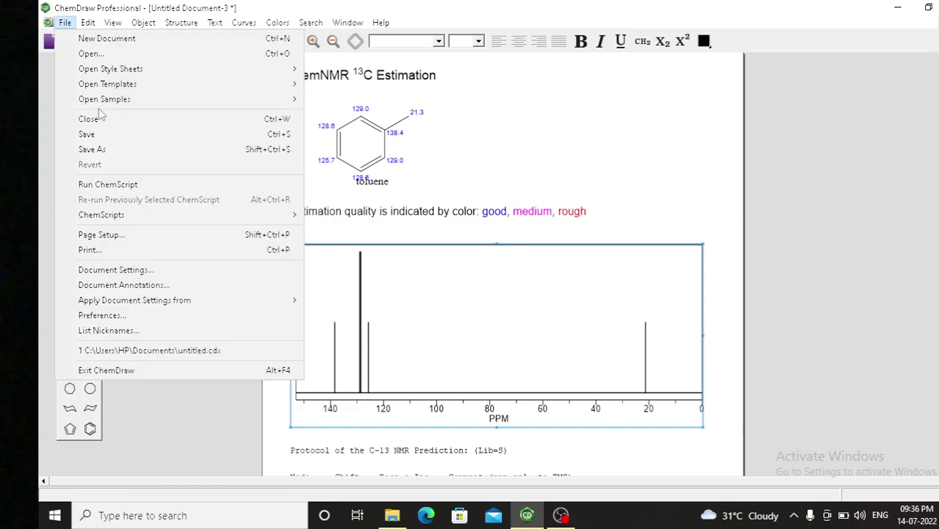
- Clear the estimation quality caption between the toluene structure and the predicted spectrum
mouse_move(147, 305)
click(365, 219)
click(383, 213)
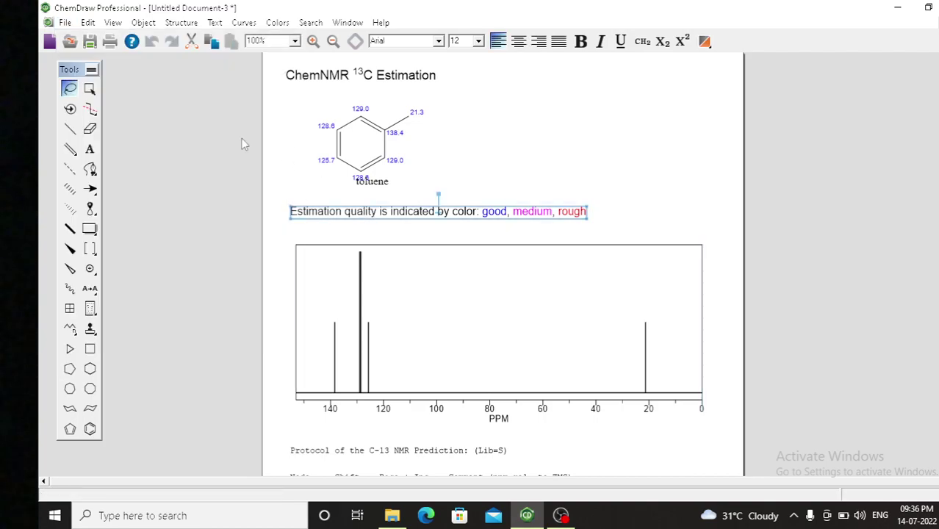
click(90, 23)
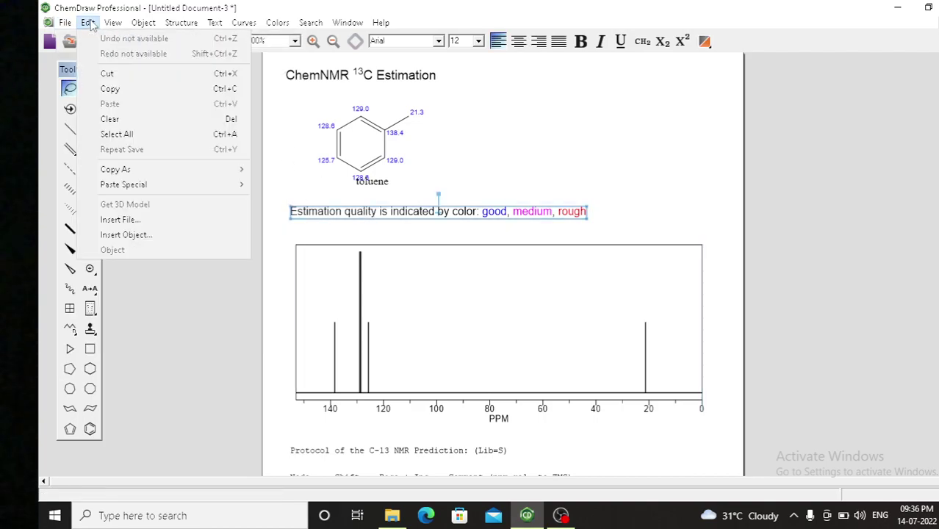
click(174, 124)
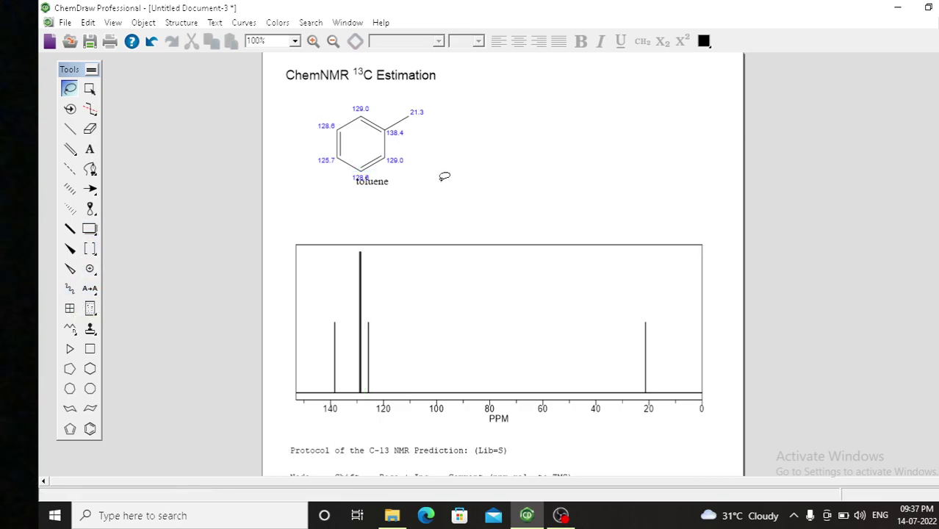
- Add a tilted cyclobutane ring beside the toluene structure, with one arrow leading away from it and another sloping downward near the page edge
click(90, 348)
drag(524, 201, 575, 208)
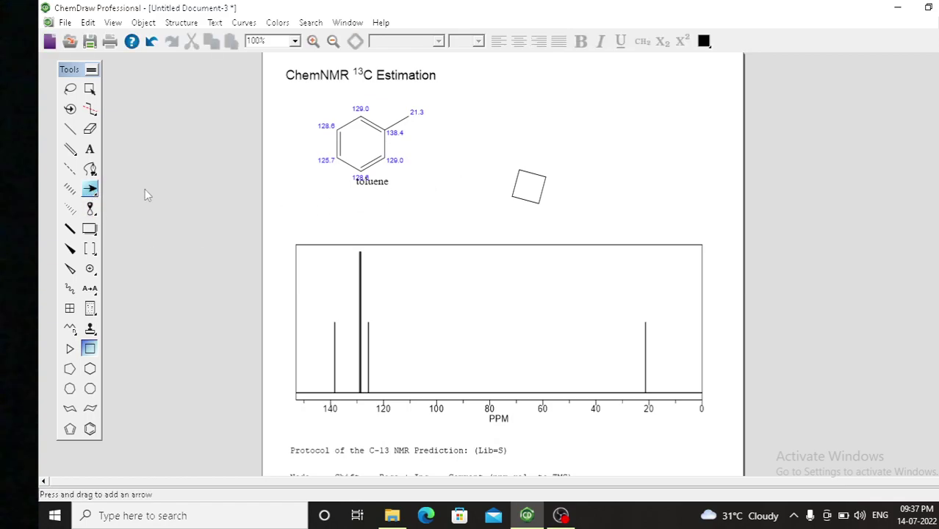
click(89, 189)
drag(584, 191, 658, 176)
drag(691, 134, 725, 167)
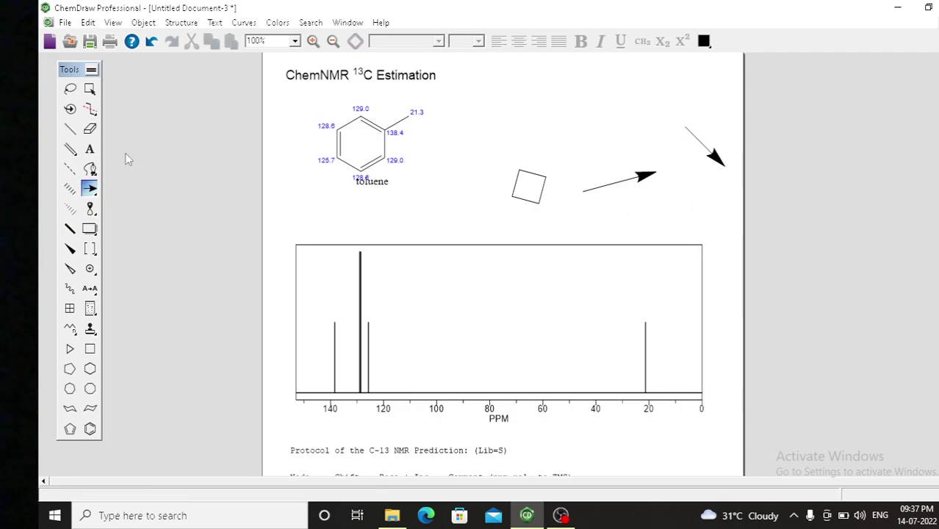
- Add the text caption "ligffdhg" above the arrow beside the cyclobutane ring
click(91, 152)
click(591, 170)
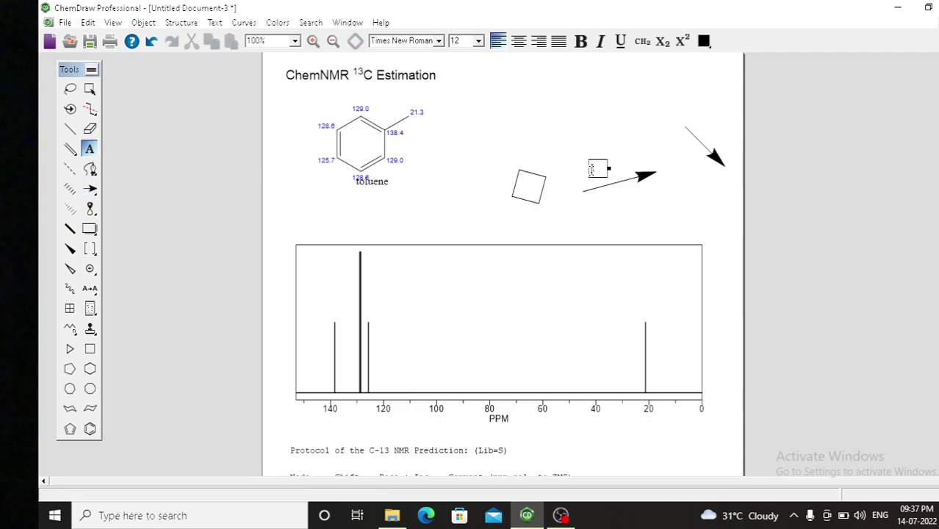
text(jgffdhg)
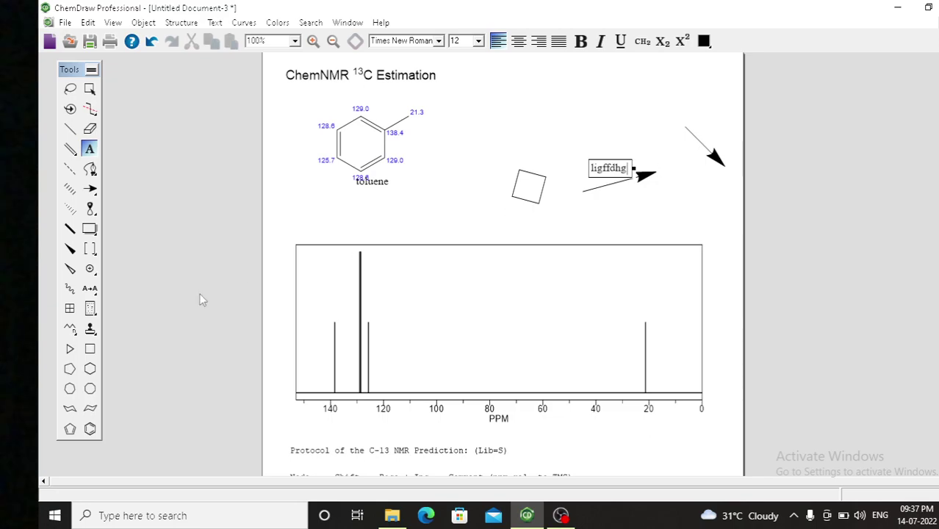
- Place a cyclopropane ring at the head of the captioned arrow and draw a short hashed wedged bond below the toluene label
click(70, 350)
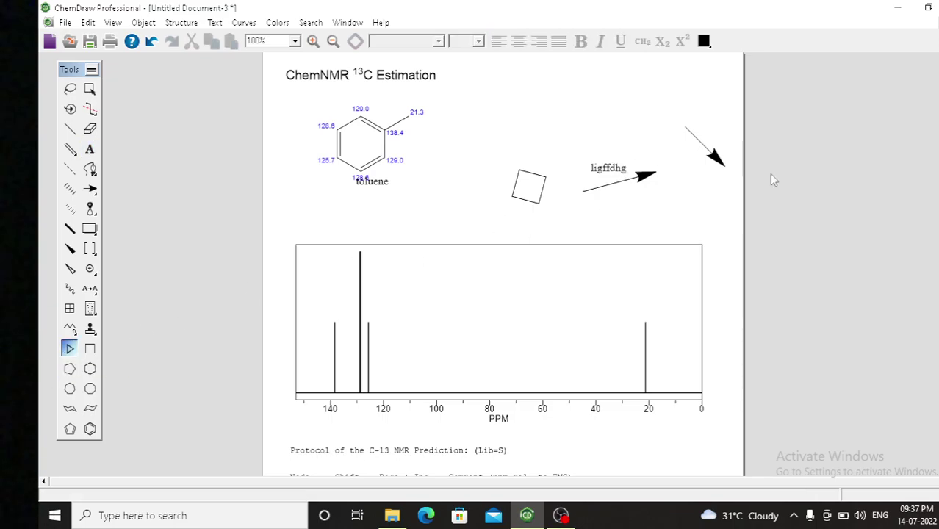
click(680, 174)
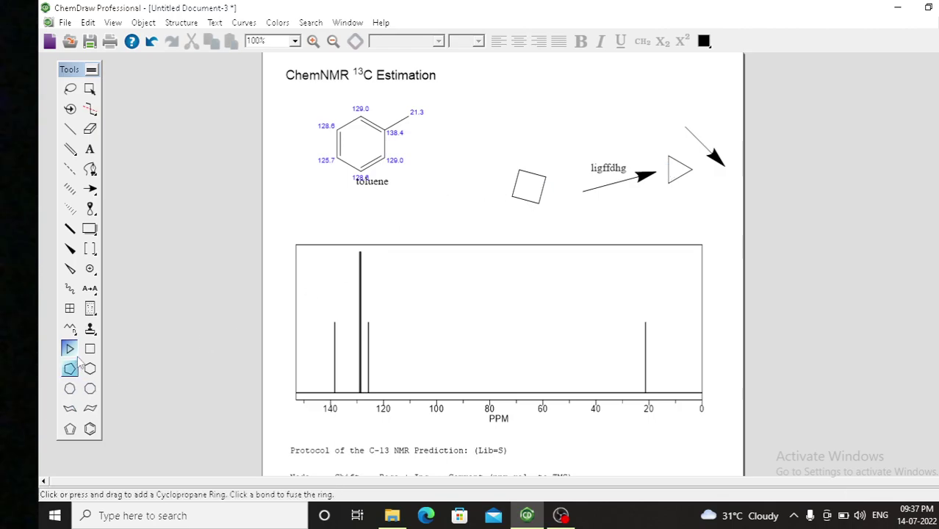
click(69, 209)
drag(339, 220, 372, 226)
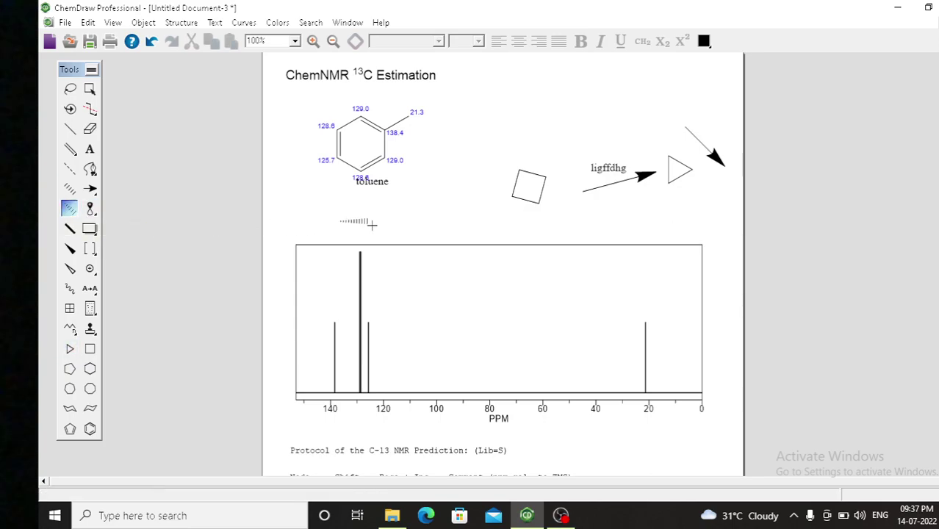
click(69, 149)
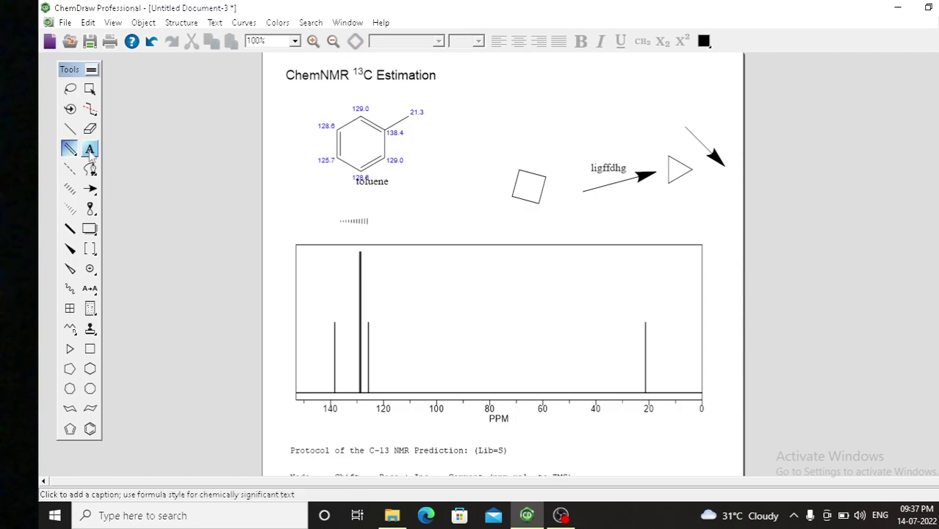